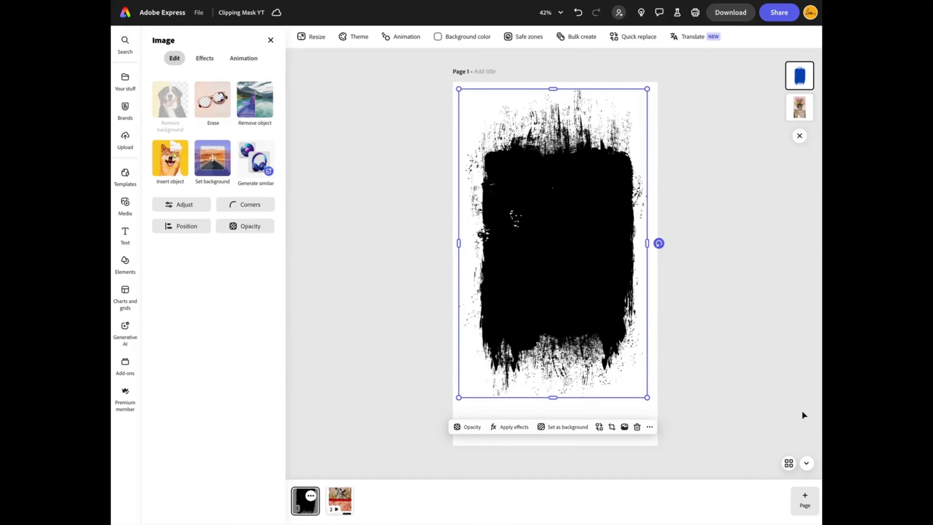
Search the design assets for "grunge square" and add the solid black square with rough edges to page 1.
{"action": "left_click", "coordinate": [125, 263]}
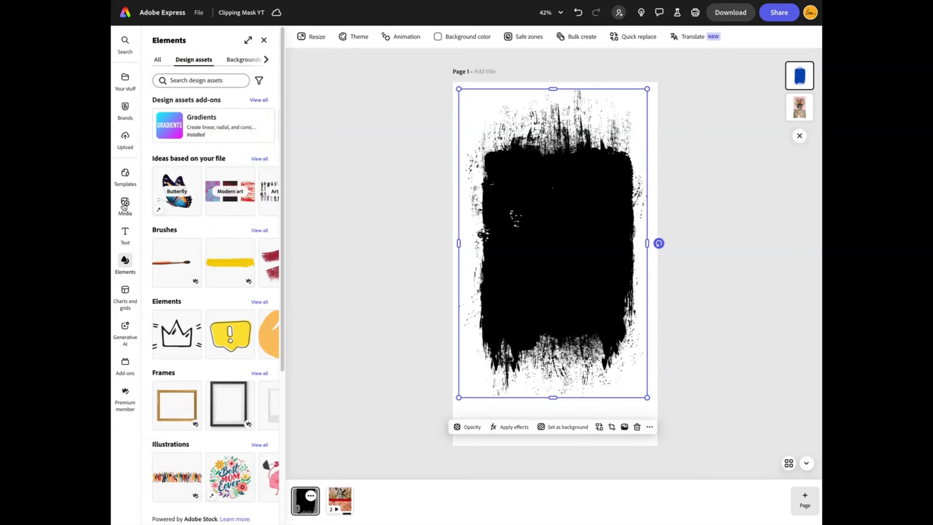
{"action": "mouse_move", "coordinate": [125, 203]}
{"action": "left_click", "coordinate": [188, 60]}
{"action": "left_click", "coordinate": [217, 82]}
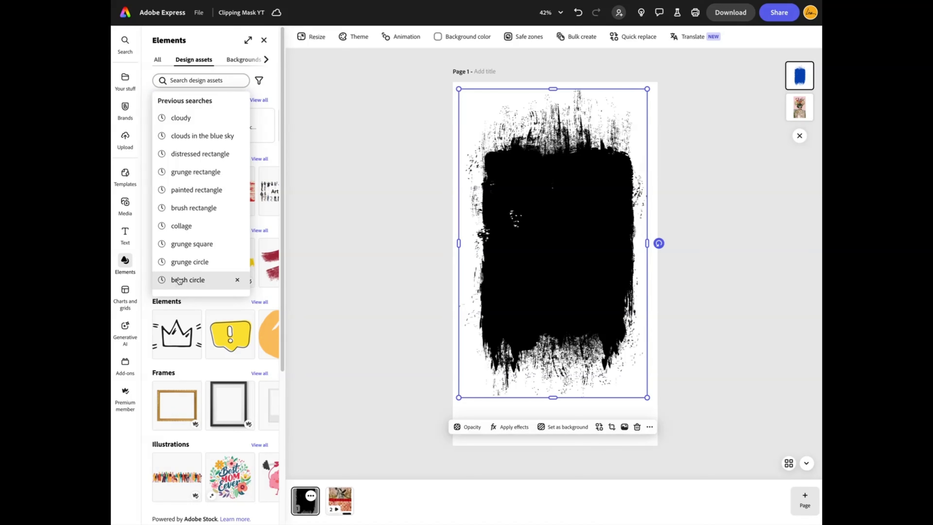
{"action": "left_click", "coordinate": [188, 244]}
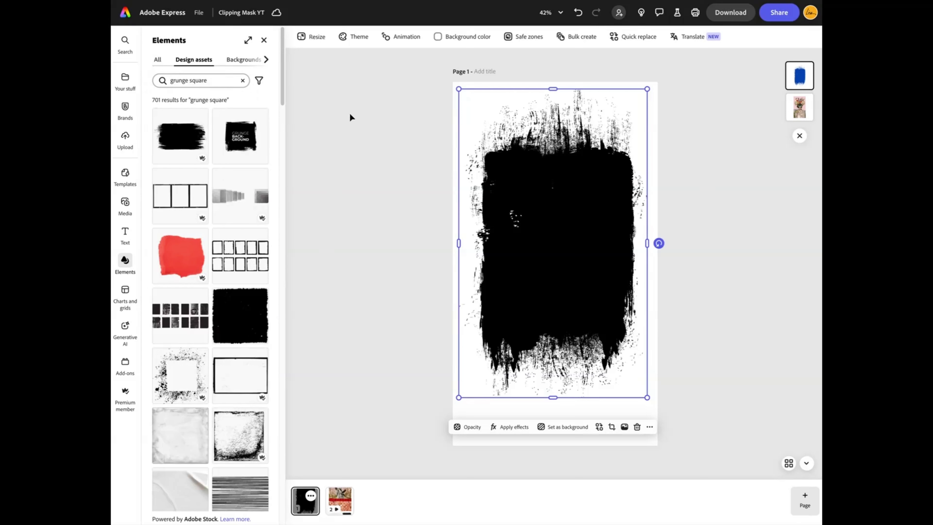
{"action": "left_click", "coordinate": [237, 320]}
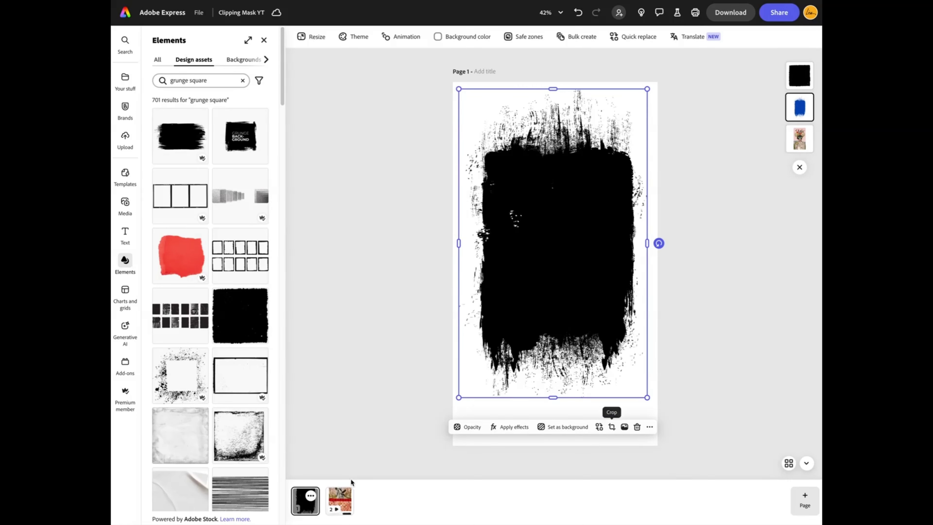
Switch to page 2 and preview its collage video.
{"action": "left_click", "coordinate": [336, 496]}
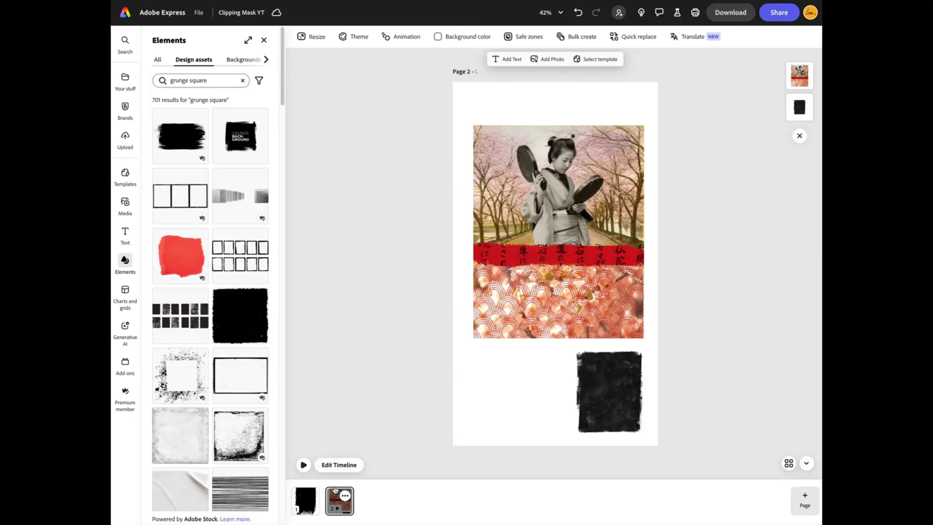
{"action": "left_click", "coordinate": [302, 465]}
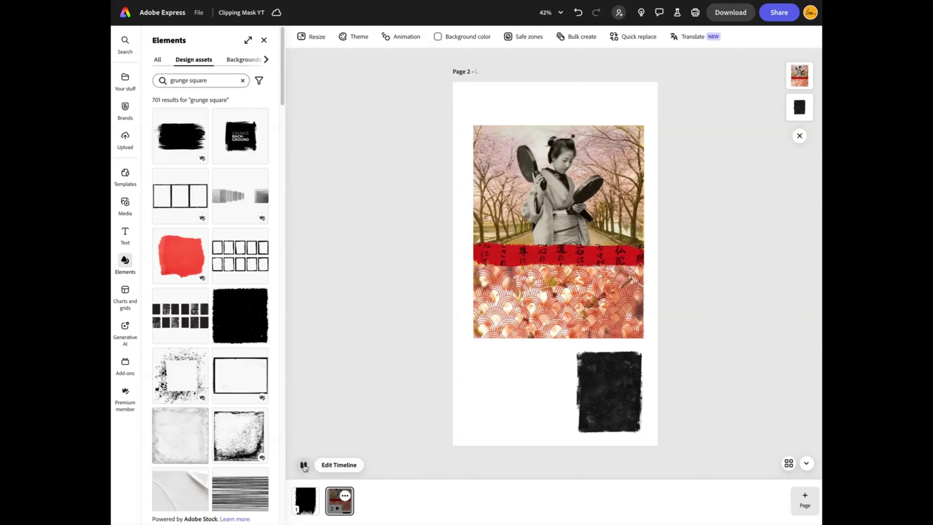
{"action": "left_click", "coordinate": [603, 414]}
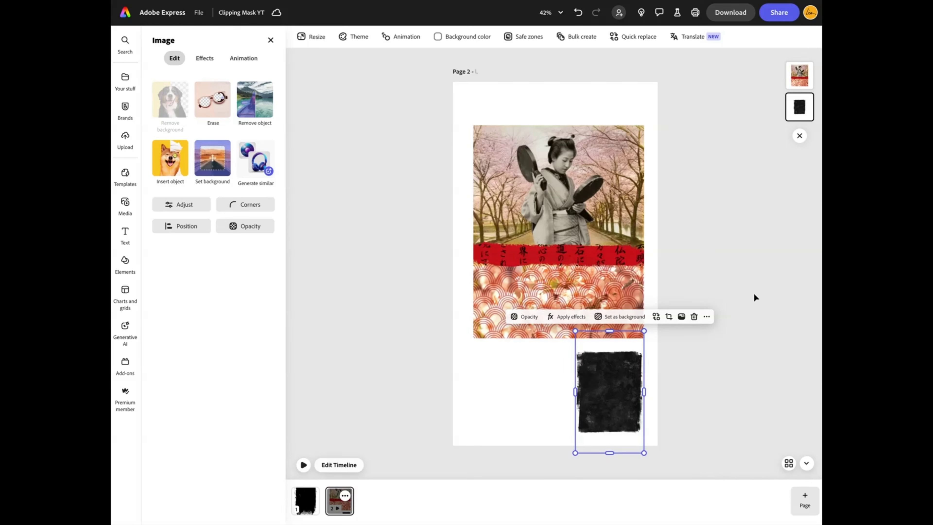
Apply a custom duotone to the black grunge rectangle on page 2, with white for both shadows and highlights.
{"action": "left_click", "coordinate": [609, 408]}
{"action": "left_click", "coordinate": [209, 61]}
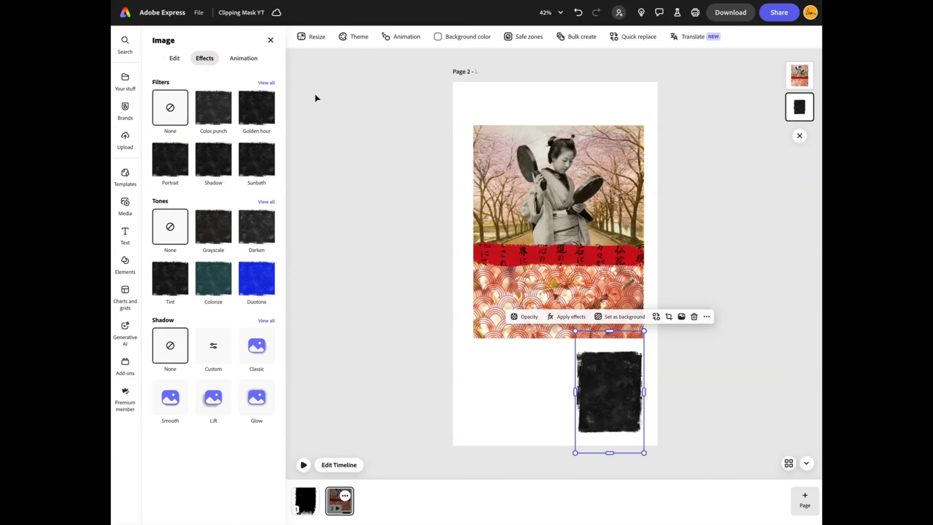
{"action": "left_click", "coordinate": [263, 201]}
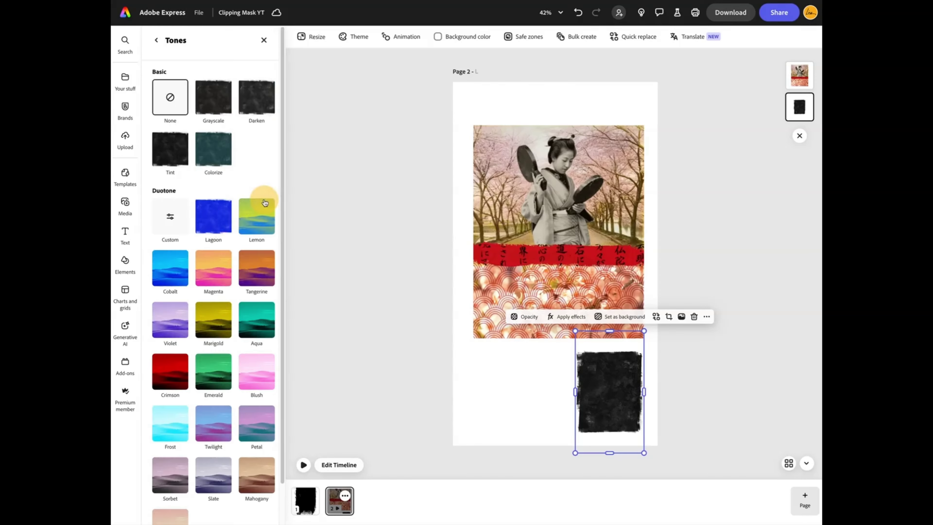
{"action": "left_click", "coordinate": [170, 217]}
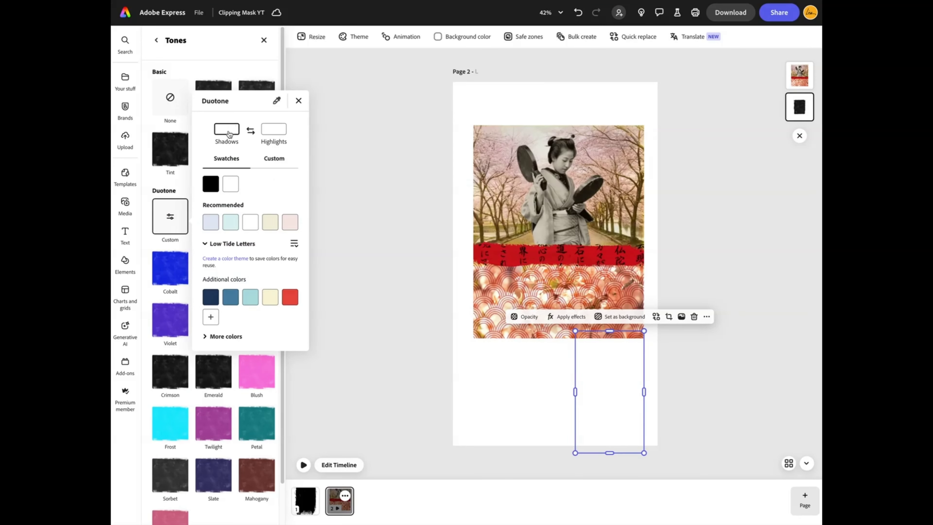
{"action": "left_click", "coordinate": [224, 138]}
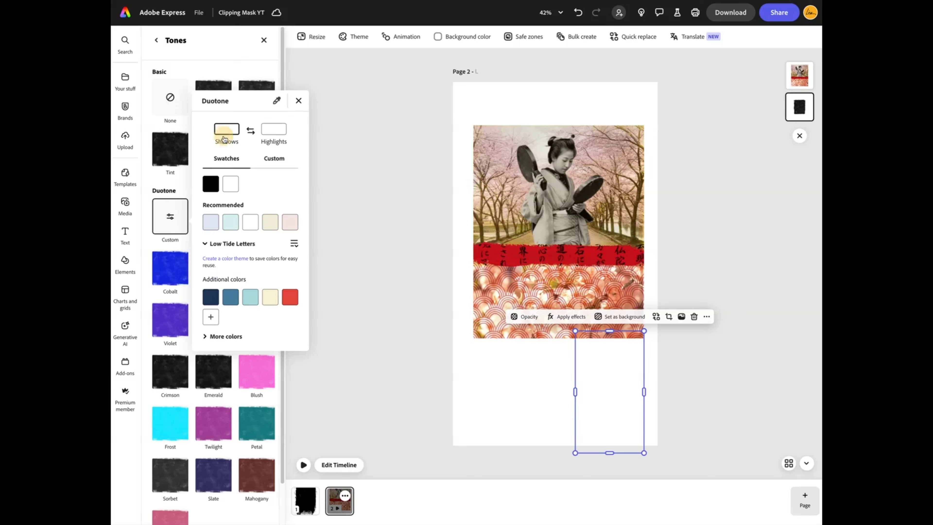
{"action": "left_click", "coordinate": [230, 187]}
{"action": "left_click", "coordinate": [271, 136]}
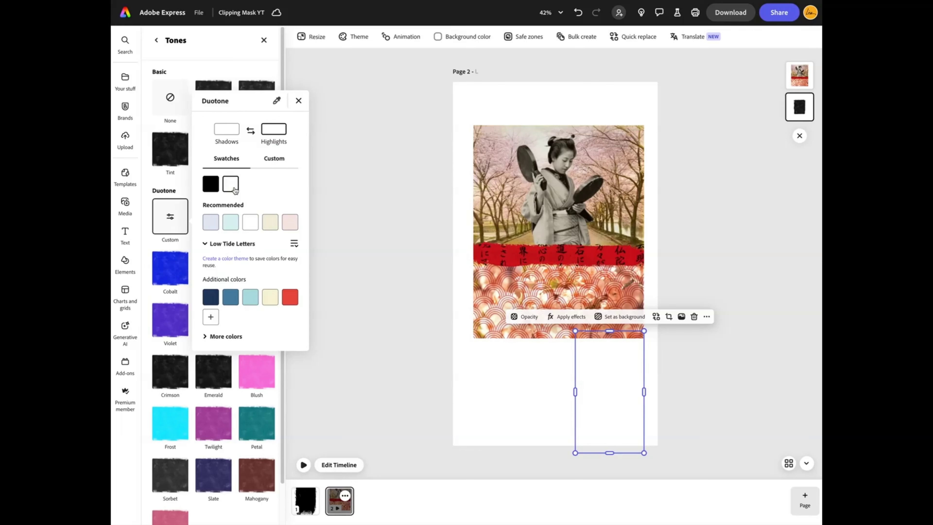
{"action": "left_click", "coordinate": [235, 190]}
{"action": "left_click", "coordinate": [732, 415]}
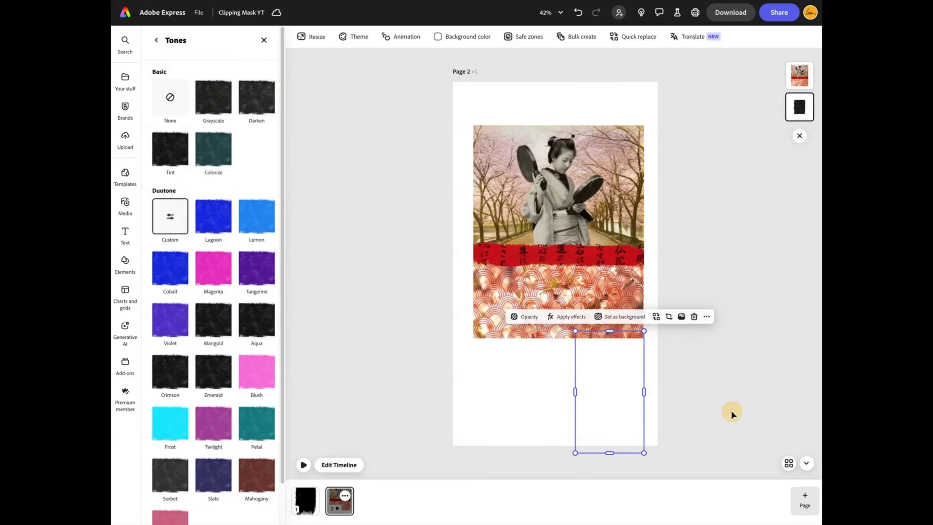
Set the background color of page 2 to black.
{"action": "left_click", "coordinate": [438, 36]}
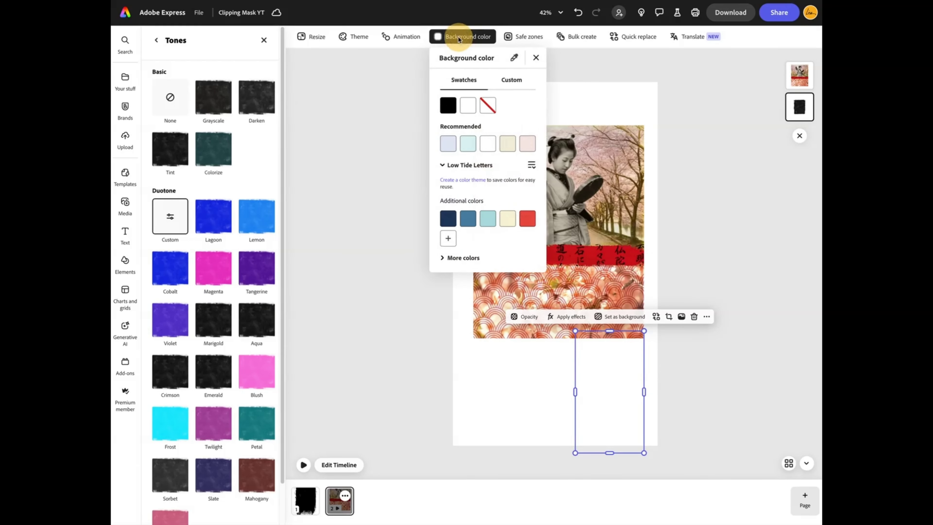
{"action": "left_click", "coordinate": [447, 111]}
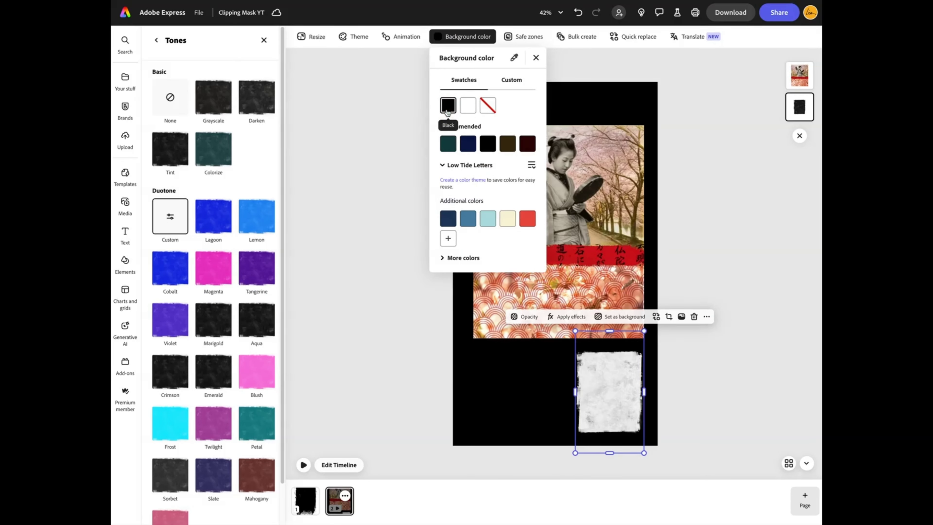
{"action": "left_click", "coordinate": [739, 366]}
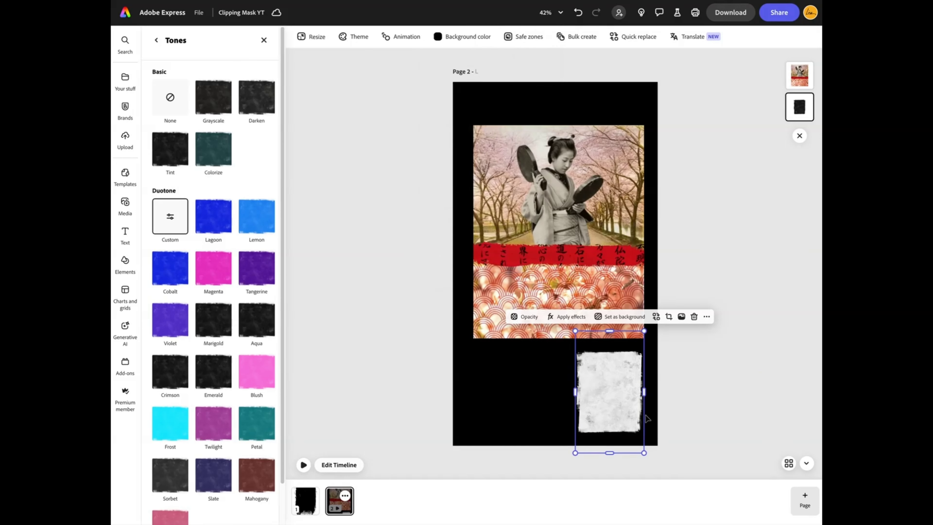
Move and enlarge the white grunge rectangle to cover the video's area, and layer it behind the video.
{"action": "left_click_drag", "start_coordinate": [602, 420], "coordinate": [508, 195]}
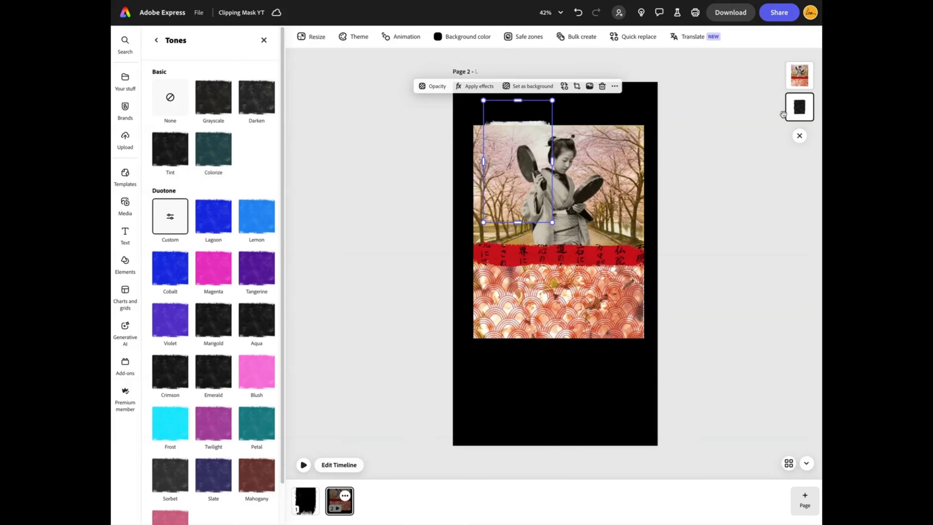
{"action": "left_click_drag", "start_coordinate": [802, 111], "coordinate": [799, 74]}
{"action": "left_click_drag", "start_coordinate": [532, 176], "coordinate": [597, 291]}
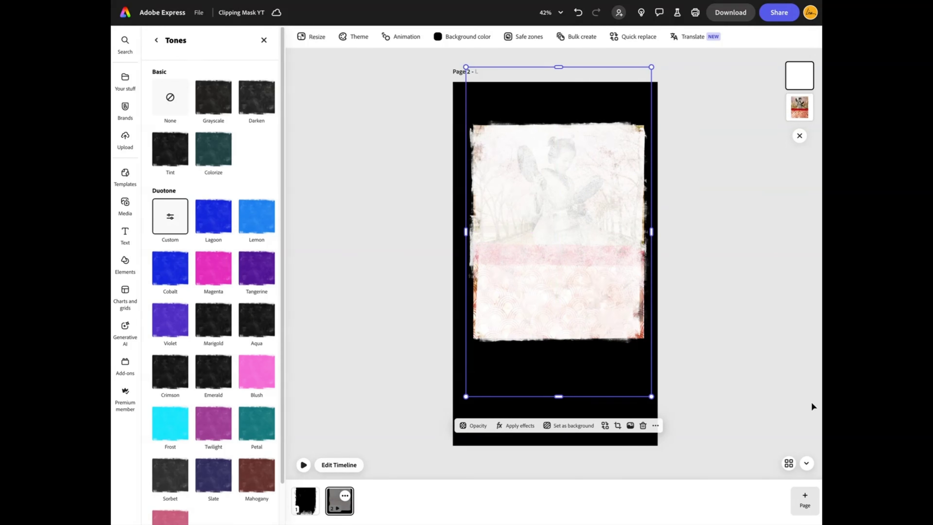
{"action": "left_click_drag", "start_coordinate": [799, 75], "coordinate": [801, 110]}
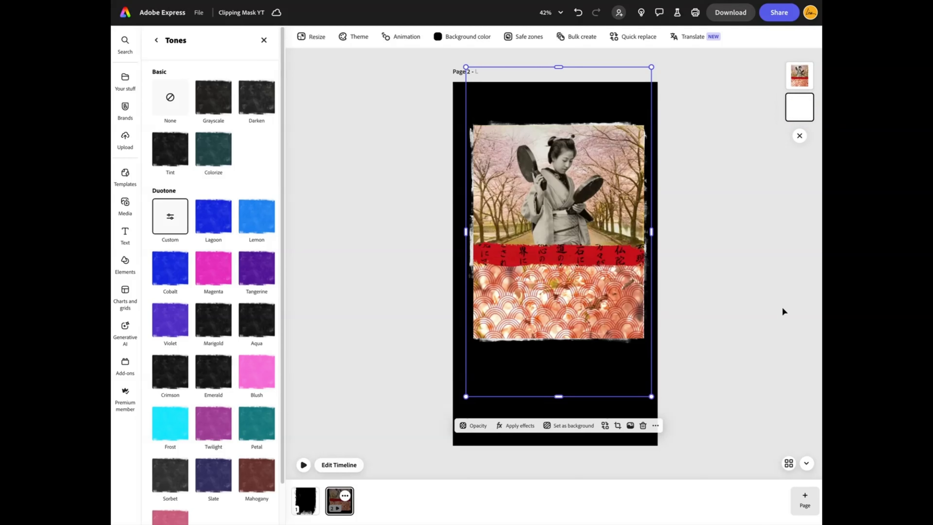
Set the collage video's blend mode to Multiply.
{"action": "left_click", "coordinate": [725, 300]}
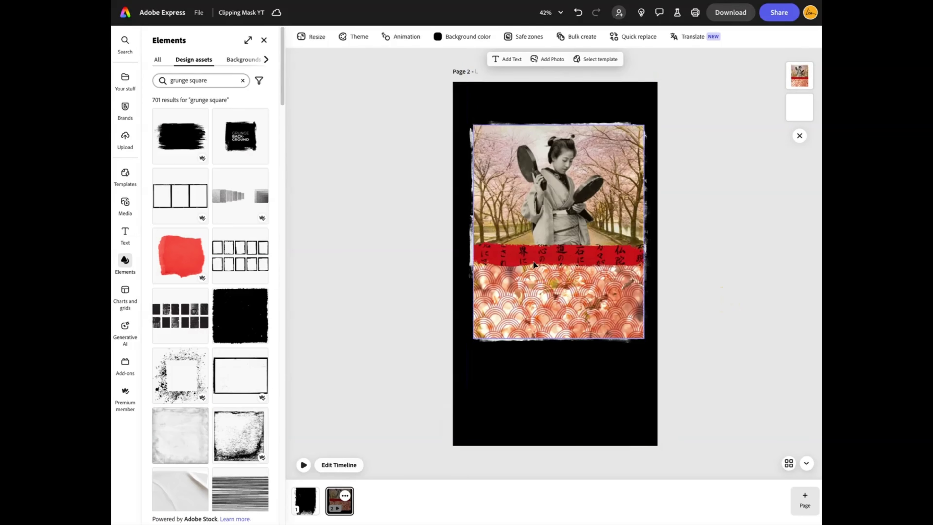
{"action": "left_click", "coordinate": [533, 263]}
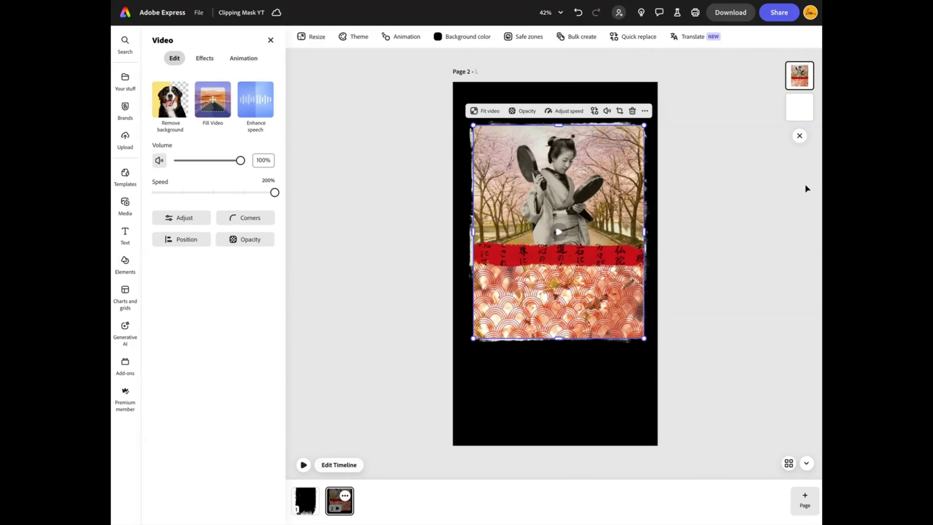
{"action": "left_click", "coordinate": [254, 244]}
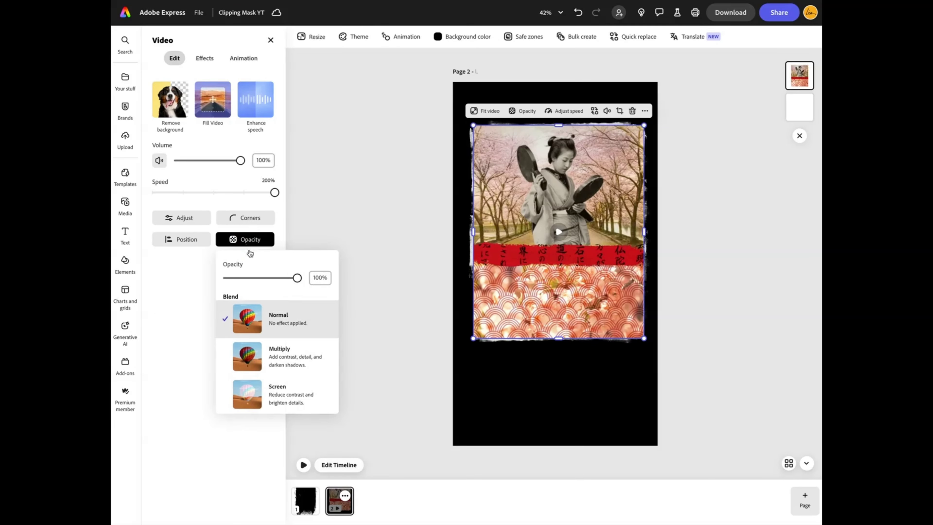
{"action": "left_click", "coordinate": [307, 366]}
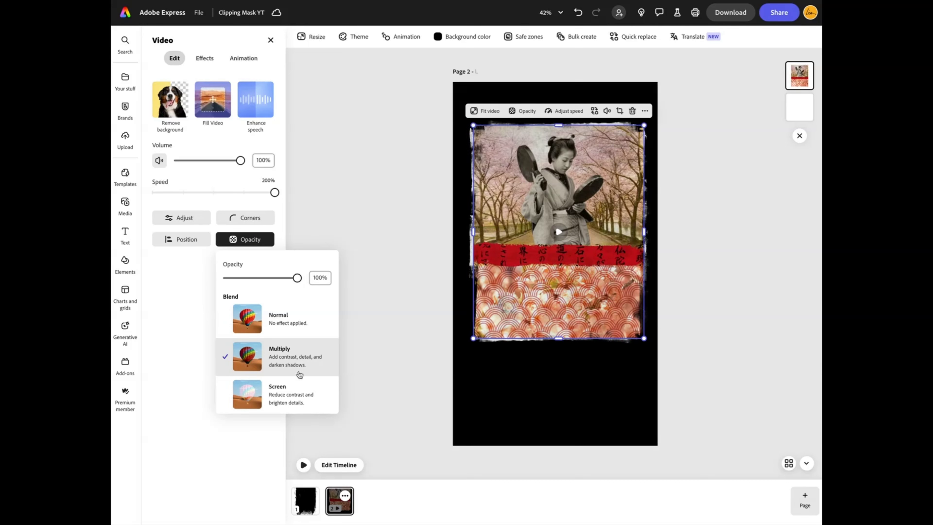
{"action": "left_click", "coordinate": [409, 401]}
Enlarge the video slightly from two opposite corners so it extends past the grunge rectangle's rough edges.
{"action": "left_click", "coordinate": [474, 348]}
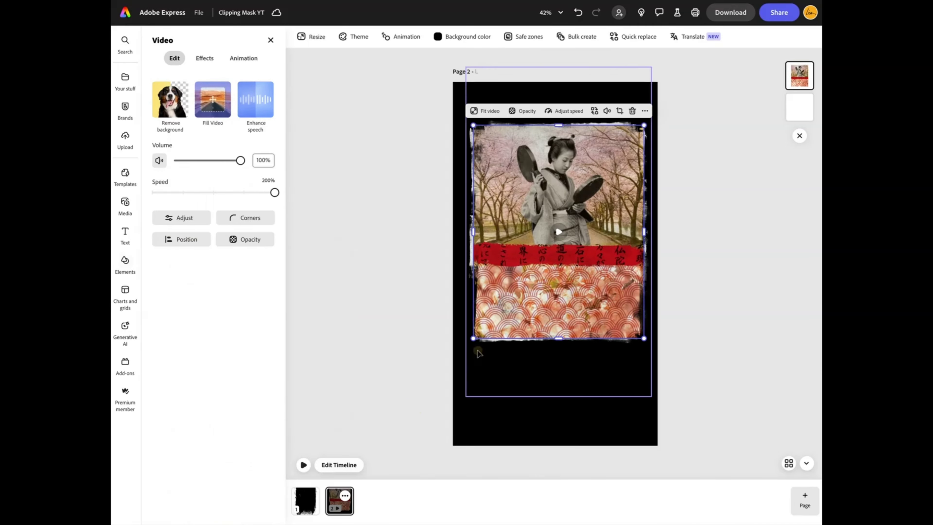
{"action": "left_click_drag", "start_coordinate": [473, 338], "coordinate": [466, 344]}
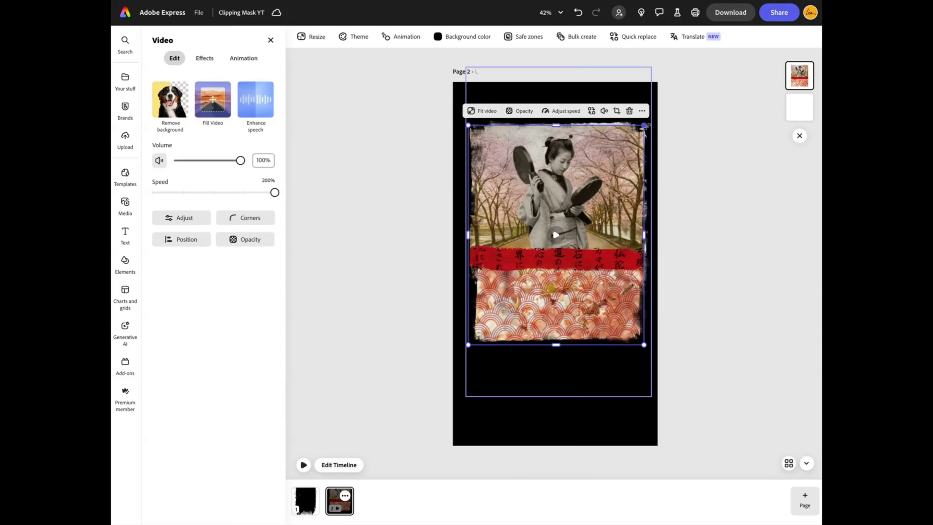
{"action": "left_click_drag", "start_coordinate": [644, 126], "coordinate": [648, 120]}
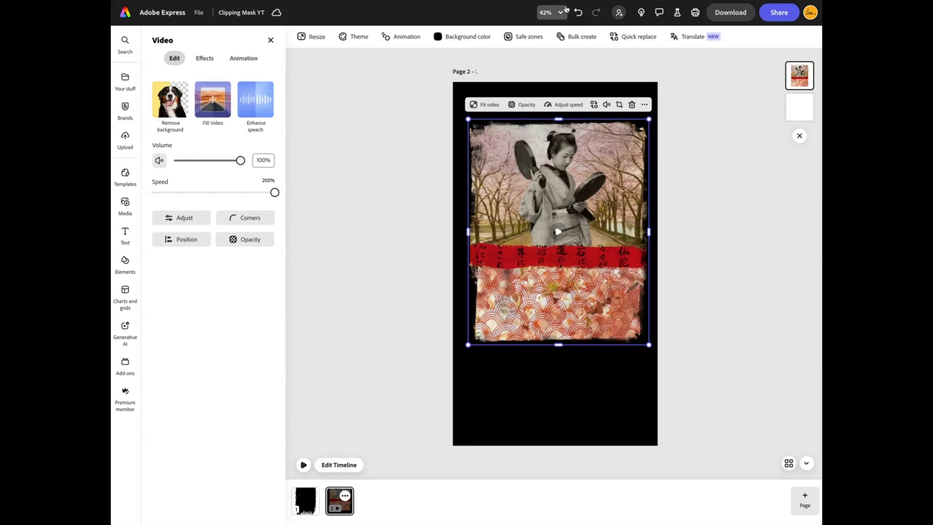
Inspect the masked video's rough edges up close at 50% and 100%, and return to the full-page view.
{"action": "left_click", "coordinate": [555, 13]}
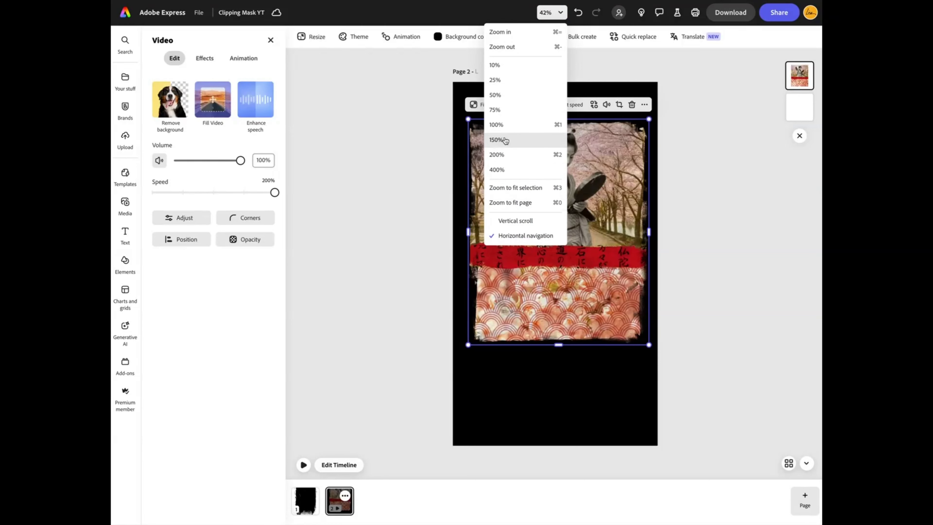
{"action": "left_click", "coordinate": [505, 100]}
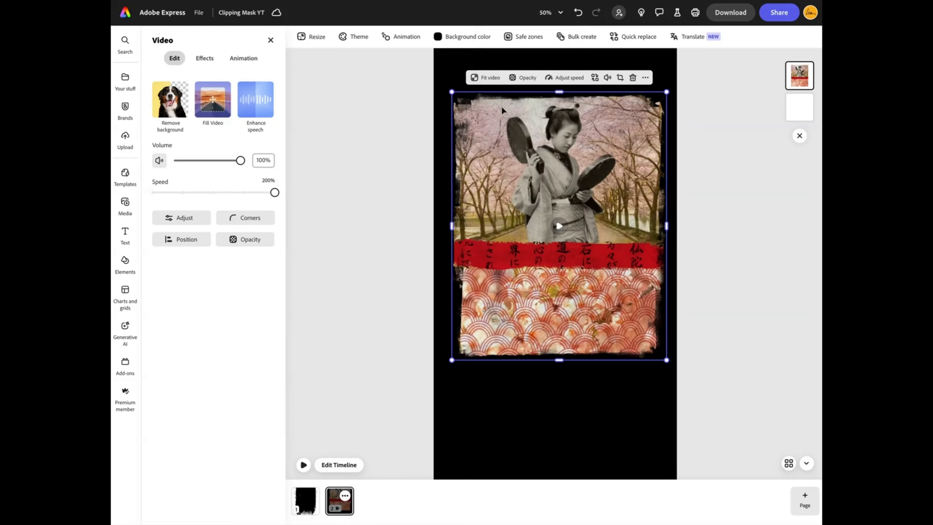
{"action": "key", "text": "ctrl+equal"}
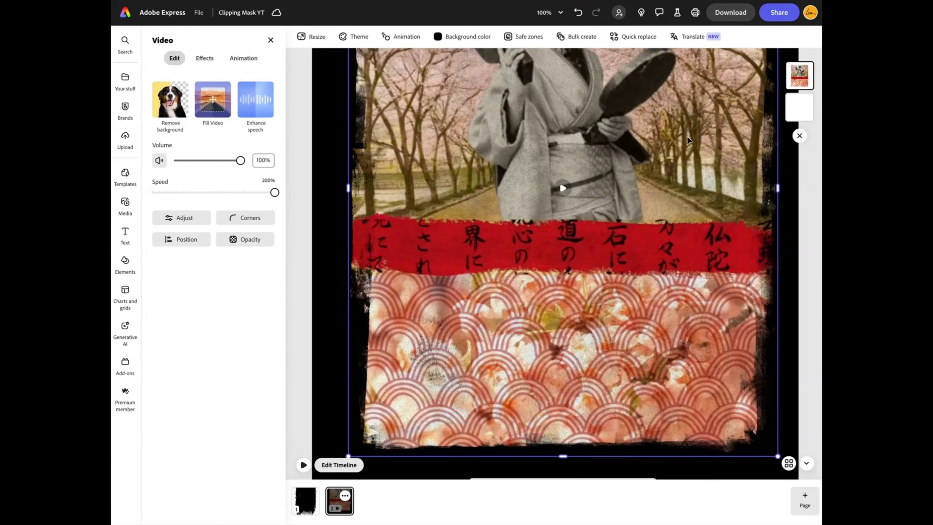
{"action": "key", "text": "ctrl+0"}
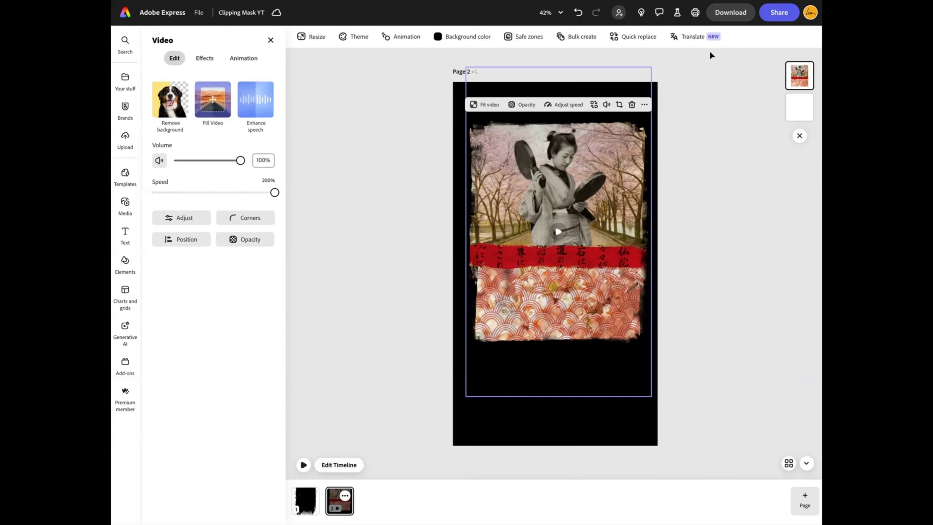
Play the masked video on page 2 to preview the effect, and stop playback.
{"action": "left_click", "coordinate": [716, 331]}
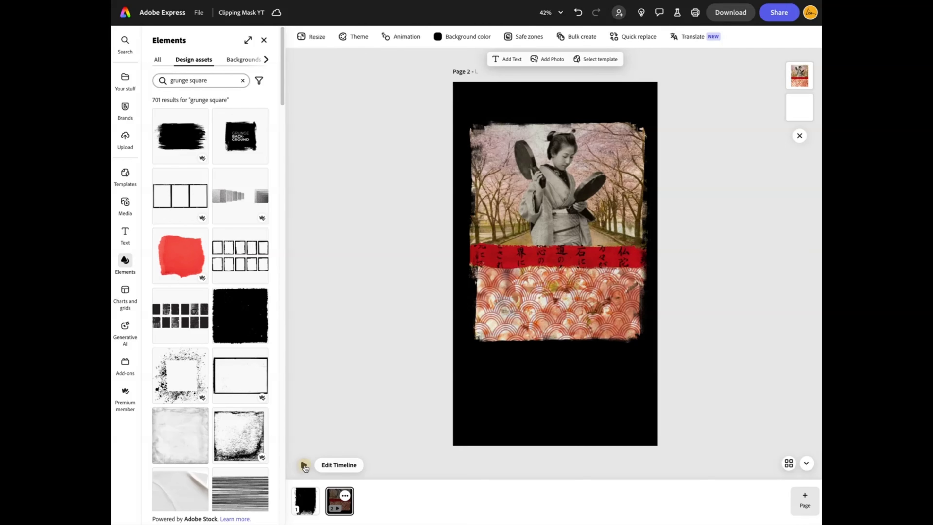
{"action": "left_click", "coordinate": [303, 465]}
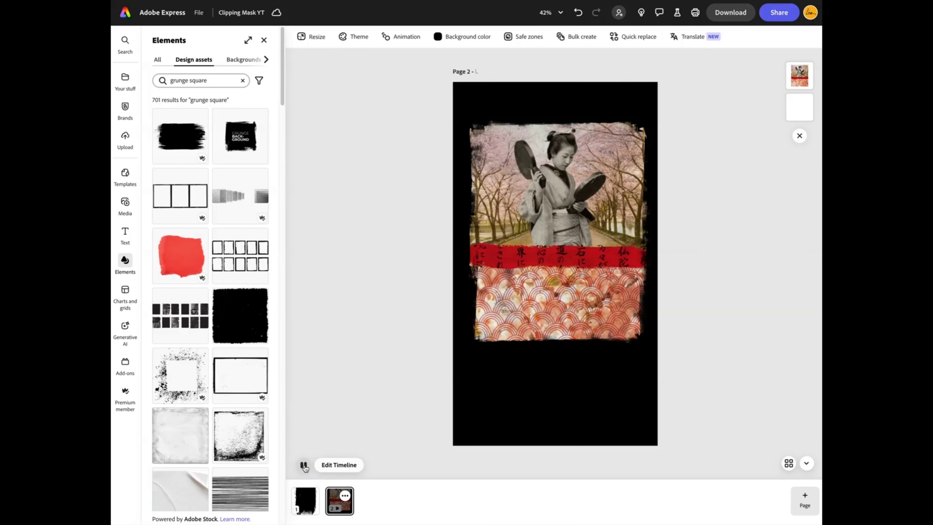
{"action": "left_click", "coordinate": [304, 465]}
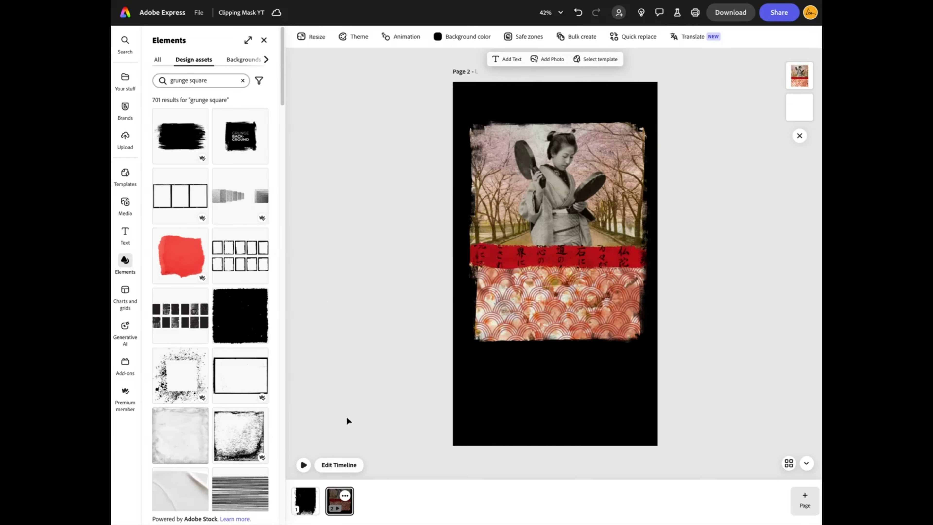
Change the background color of page 2 to the red swatch #CC412F.
{"action": "left_click", "coordinate": [475, 37]}
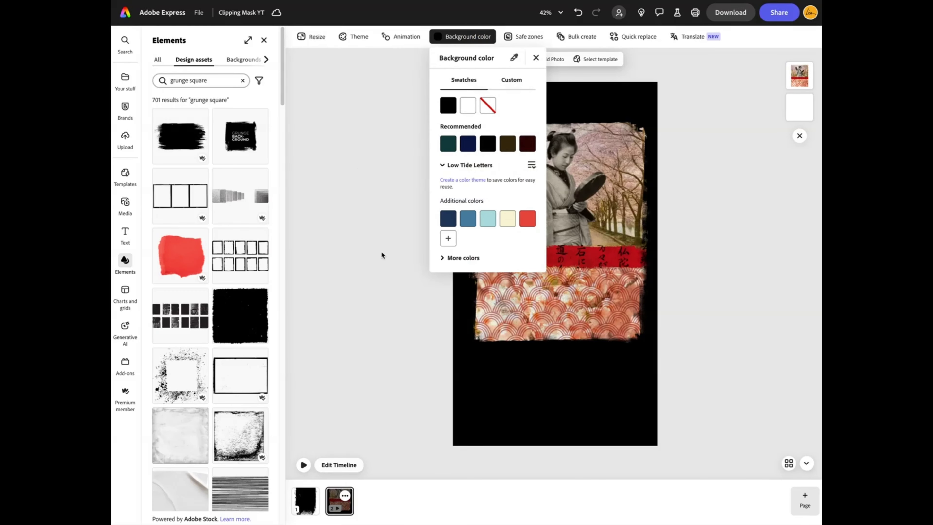
{"action": "left_click", "coordinate": [442, 258]}
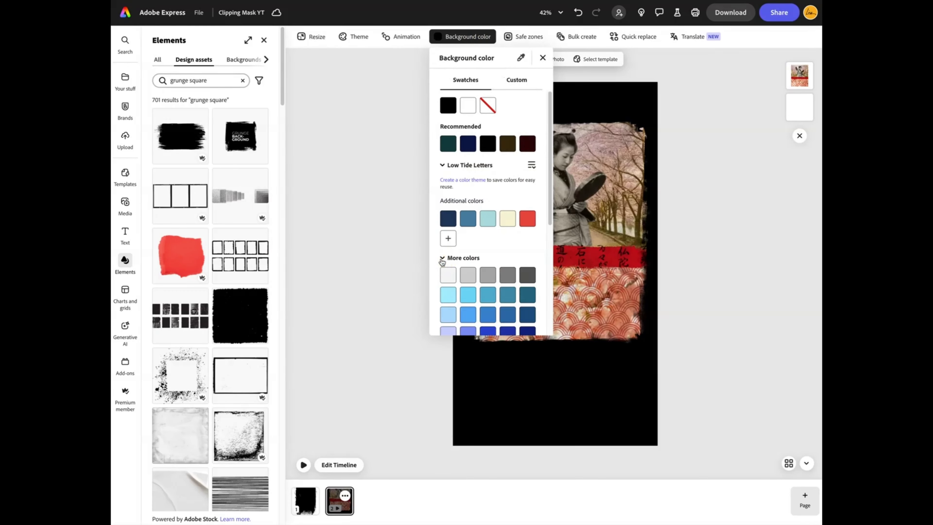
{"action": "scroll", "coordinate": [482, 290], "scroll_direction": "down", "scroll_amount": 5}
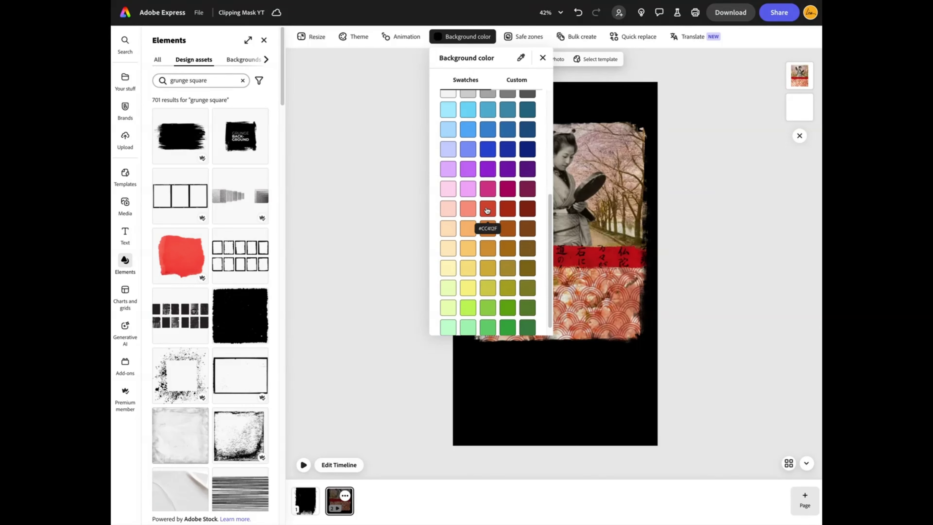
{"action": "left_click", "coordinate": [487, 211]}
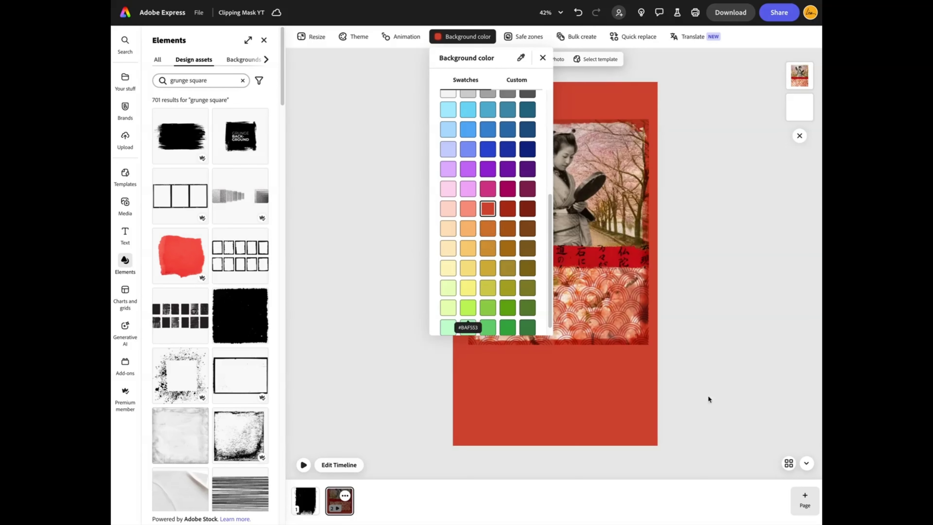
{"action": "left_click", "coordinate": [299, 129]}
Try enlarging the collage video from its lower-left corner past the page's left edge, and undo the resize.
{"action": "left_click", "coordinate": [470, 342]}
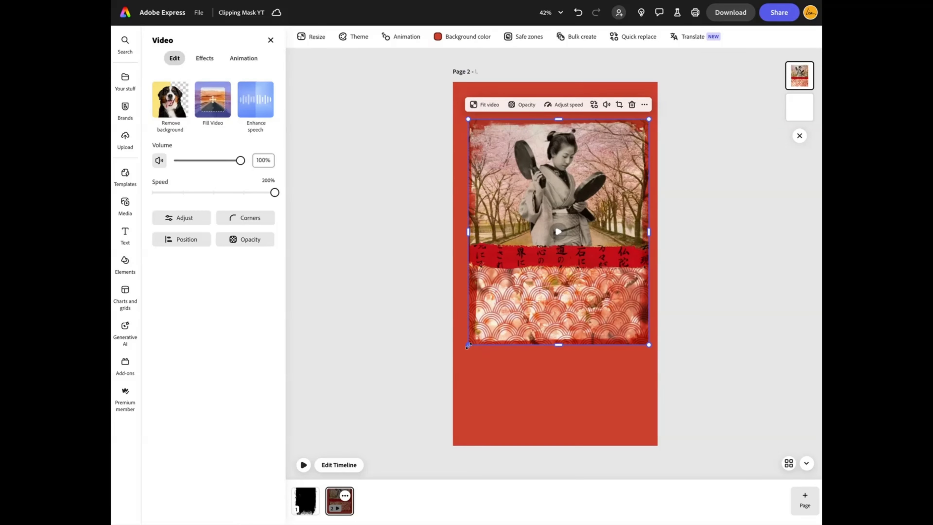
{"action": "left_click_drag", "start_coordinate": [467, 346], "coordinate": [427, 379]}
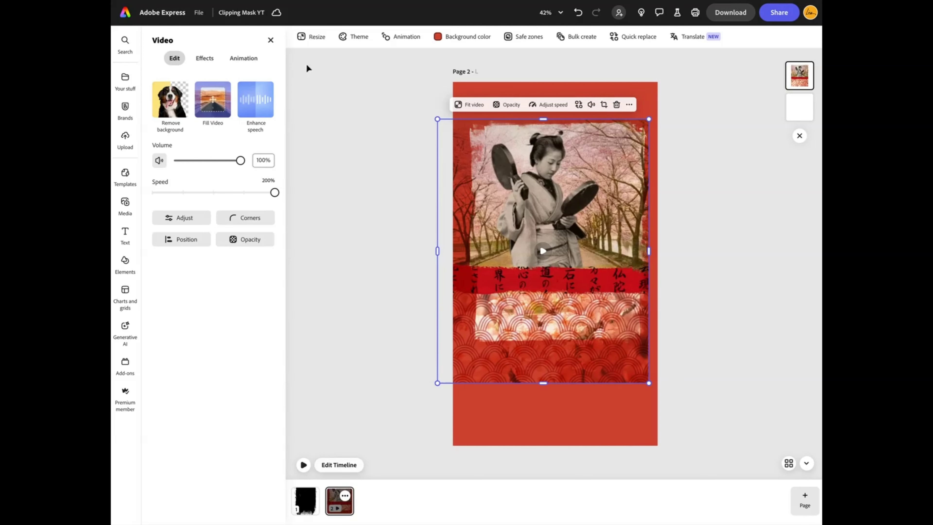
{"action": "left_click", "coordinate": [578, 13]}
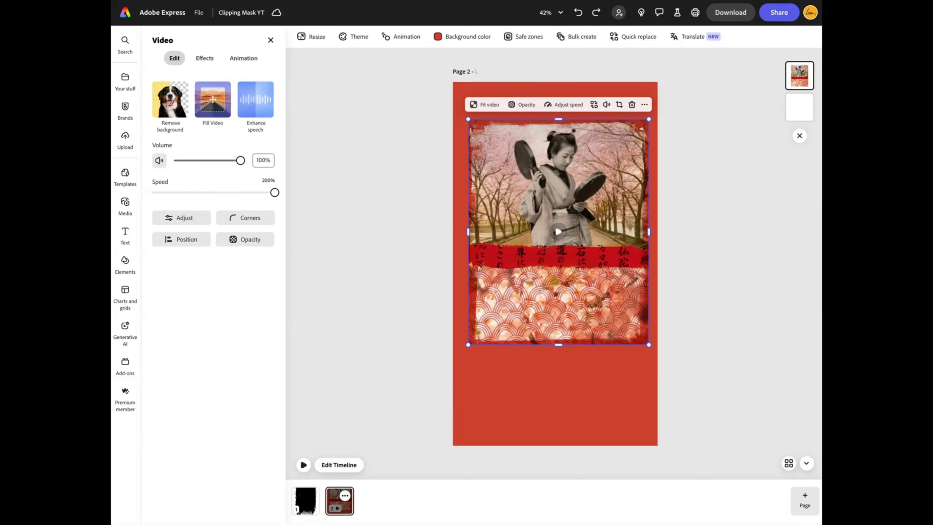
Set the background color of page 2 to black and deselect the video.
{"action": "left_click", "coordinate": [484, 38]}
{"action": "left_click", "coordinate": [448, 105]}
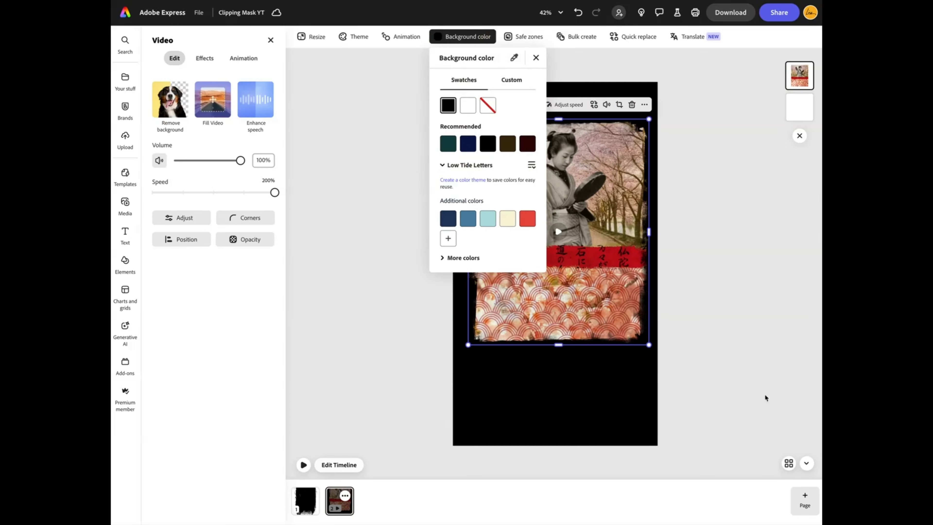
{"action": "left_click", "coordinate": [718, 392]}
{"action": "left_click", "coordinate": [704, 255]}
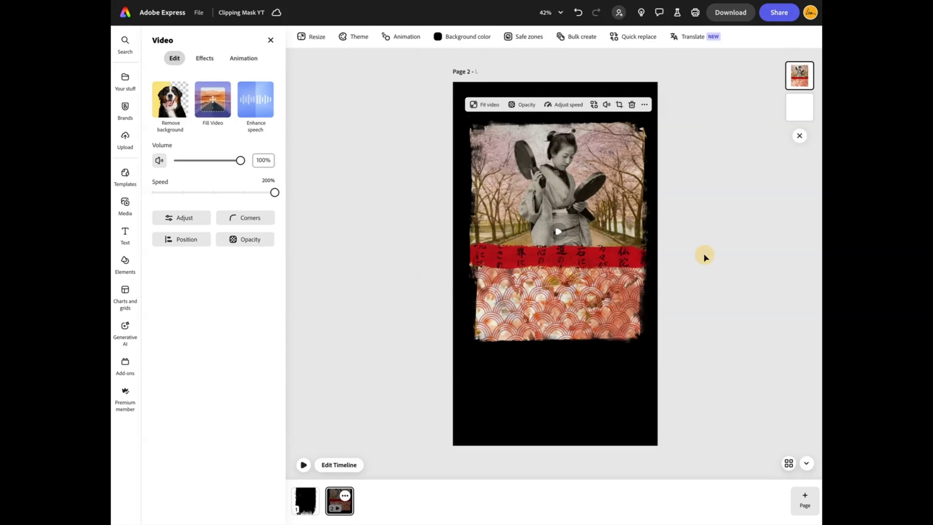